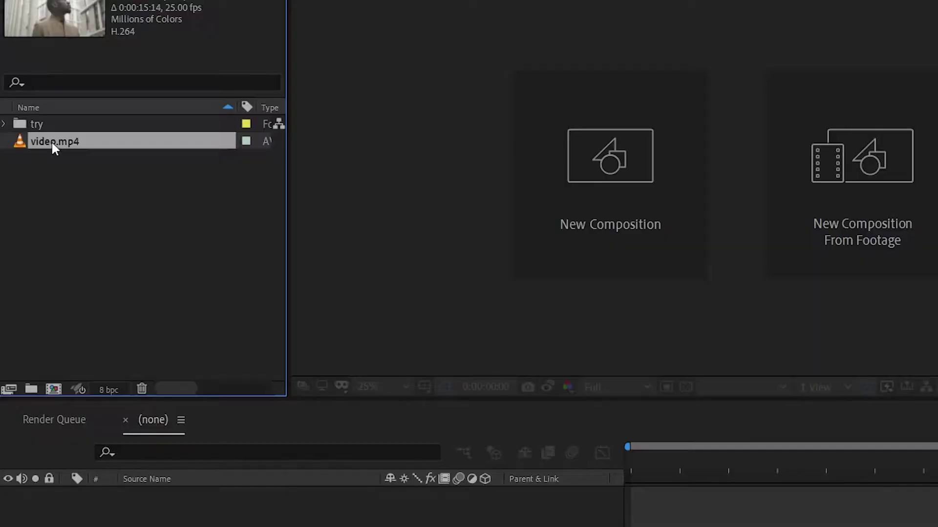
- Build a composition from video.mp4 and trim it to its first 7 seconds (0:00:07:01)
{"action": "left_click_drag", "start_coordinate": [51, 140], "coordinate": [54, 389]}
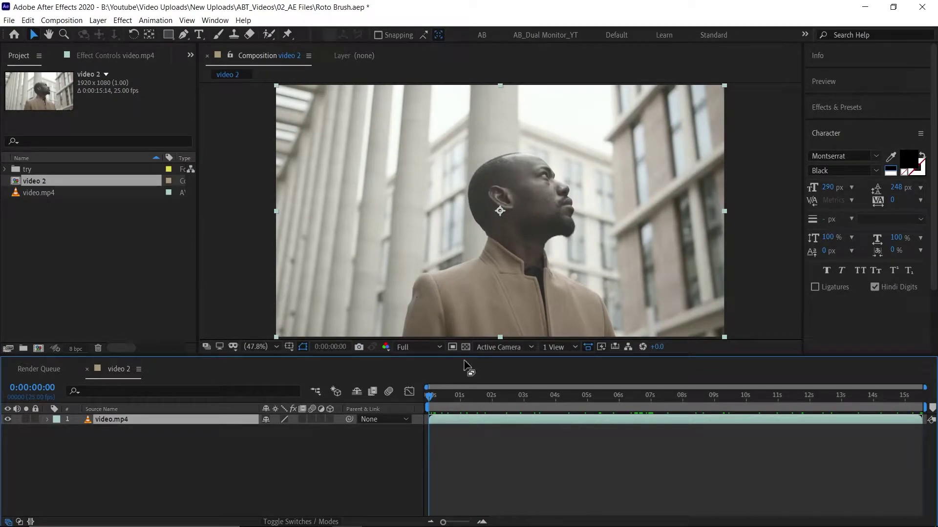
{"action": "left_click_drag", "start_coordinate": [446, 399], "coordinate": [483, 398]}
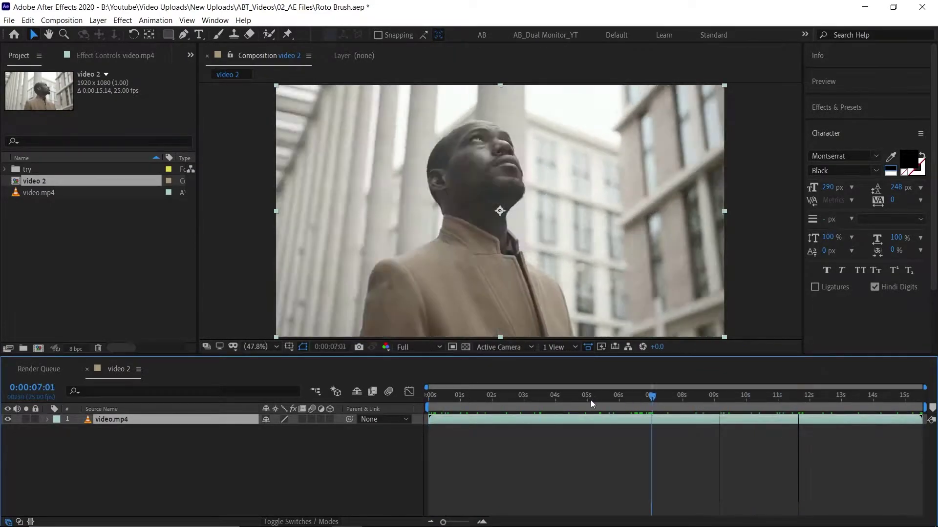
{"action": "left_click_drag", "start_coordinate": [482, 398], "coordinate": [651, 426]}
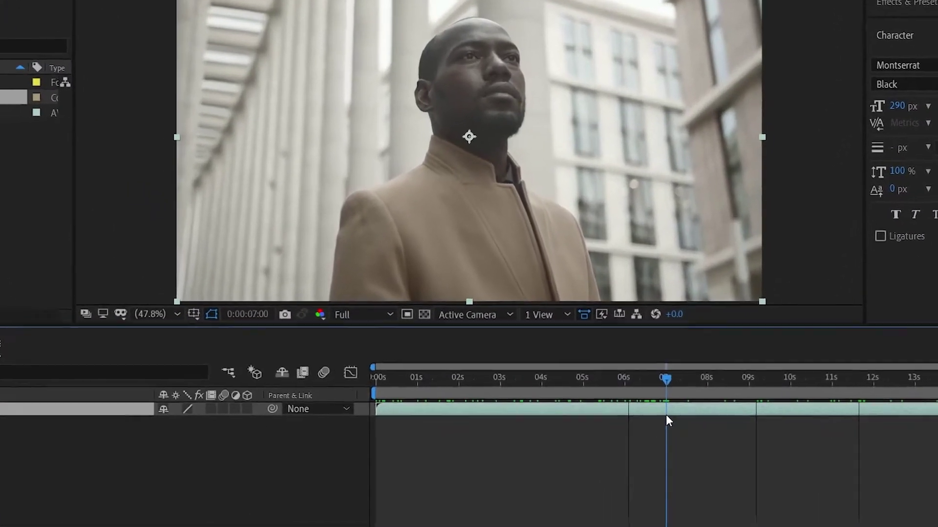
{"action": "left_click", "coordinate": [666, 381]}
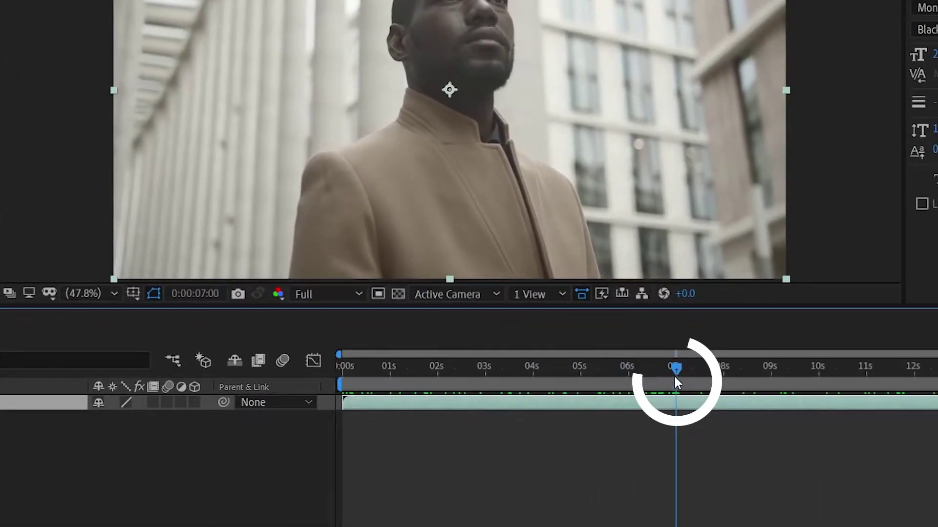
{"action": "key", "text": "n"}
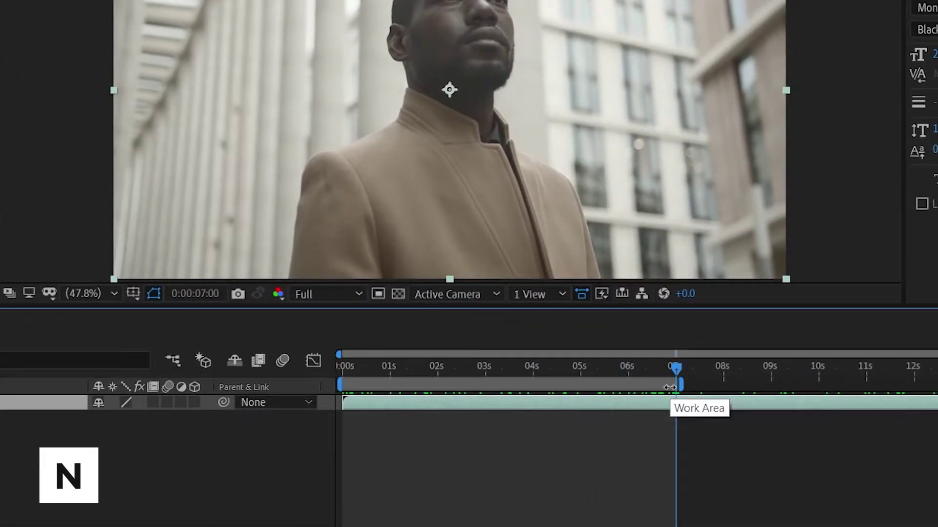
{"action": "right_click", "coordinate": [618, 386]}
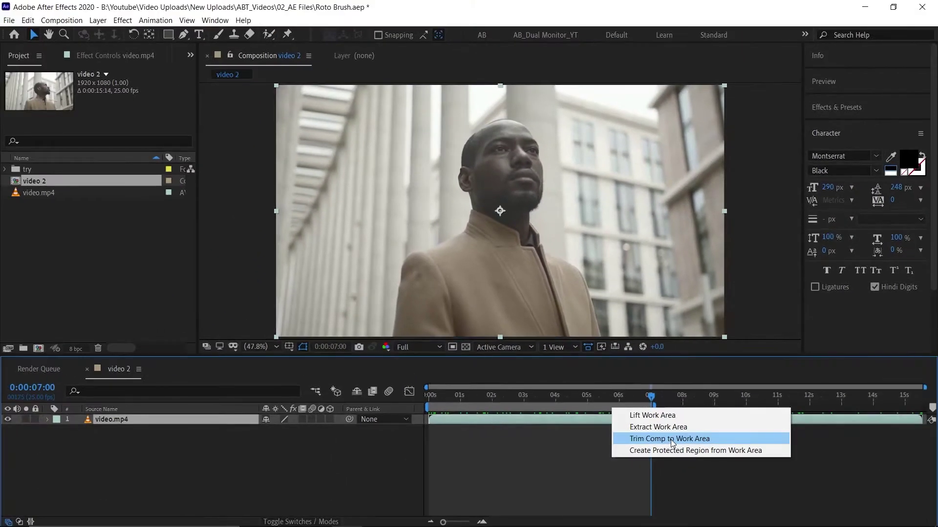
{"action": "left_click", "coordinate": [672, 443]}
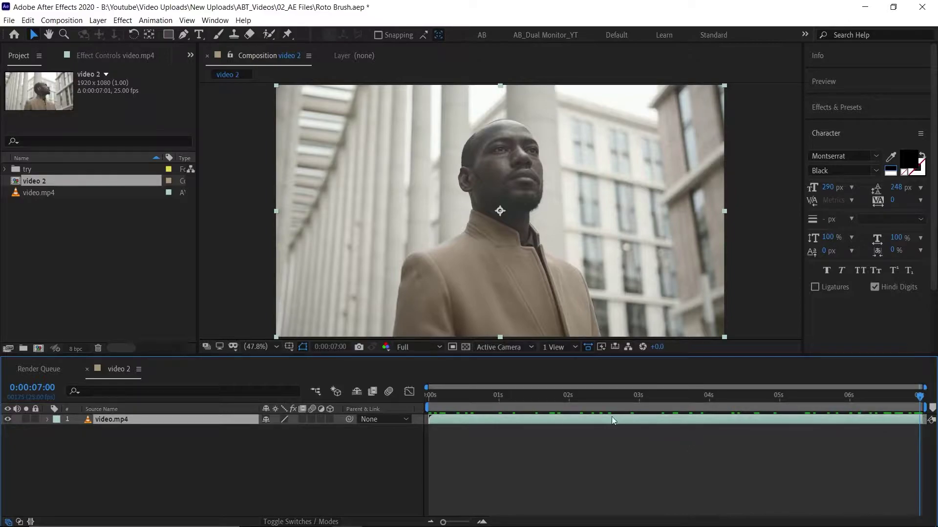
- Open video.mp4 in an enlarged Layer panel with the Roto Brush tool active
{"action": "double_click", "coordinate": [576, 421]}
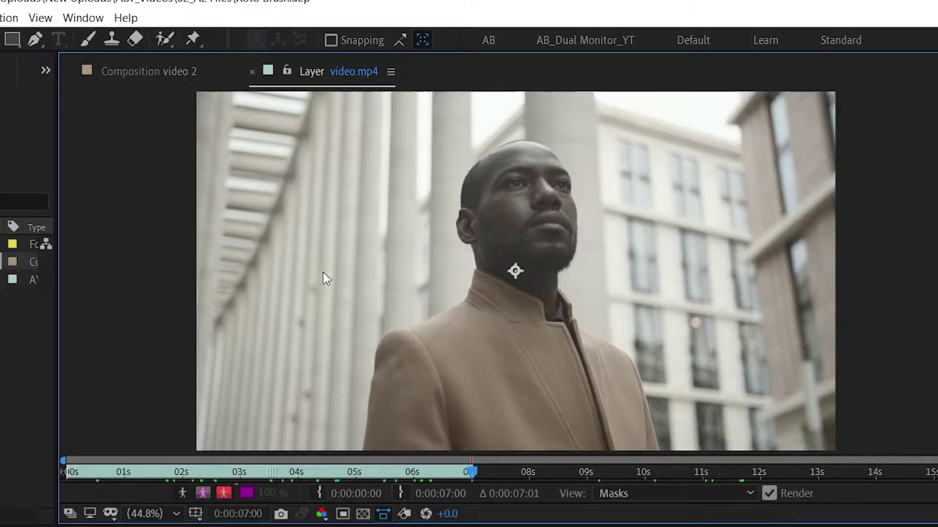
{"action": "left_click", "coordinate": [162, 41]}
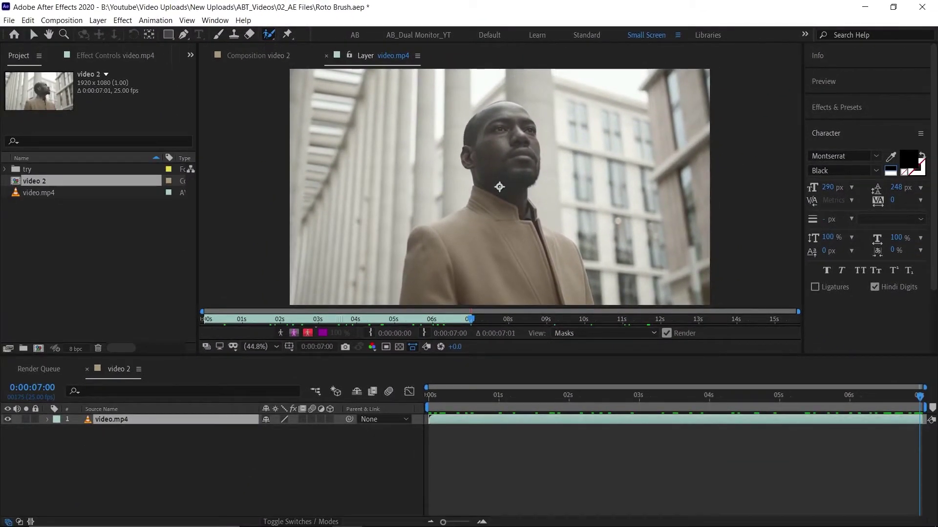
{"action": "scroll", "coordinate": [432, 255], "scroll_direction": "down", "scroll_amount": 2}
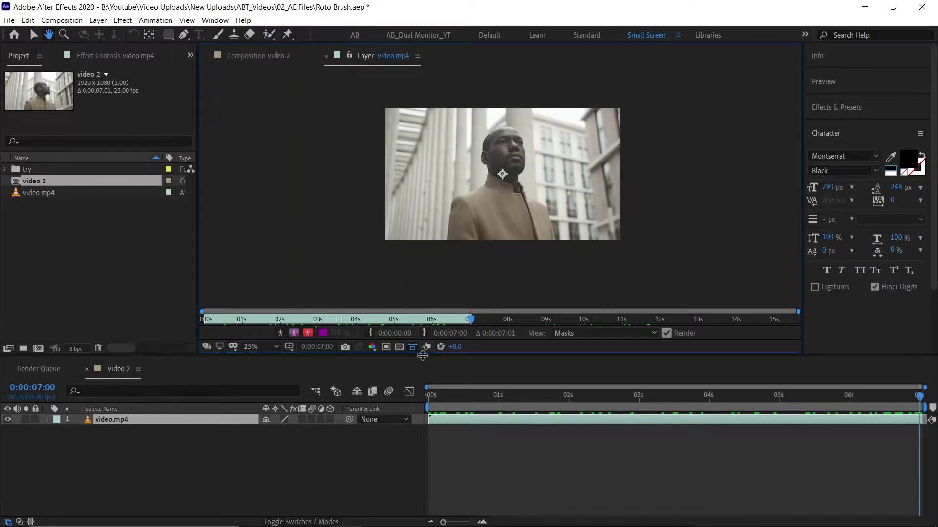
{"action": "left_click_drag", "start_coordinate": [423, 355], "coordinate": [414, 392]}
{"action": "scroll", "coordinate": [409, 321], "scroll_direction": "up", "scroll_amount": 2}
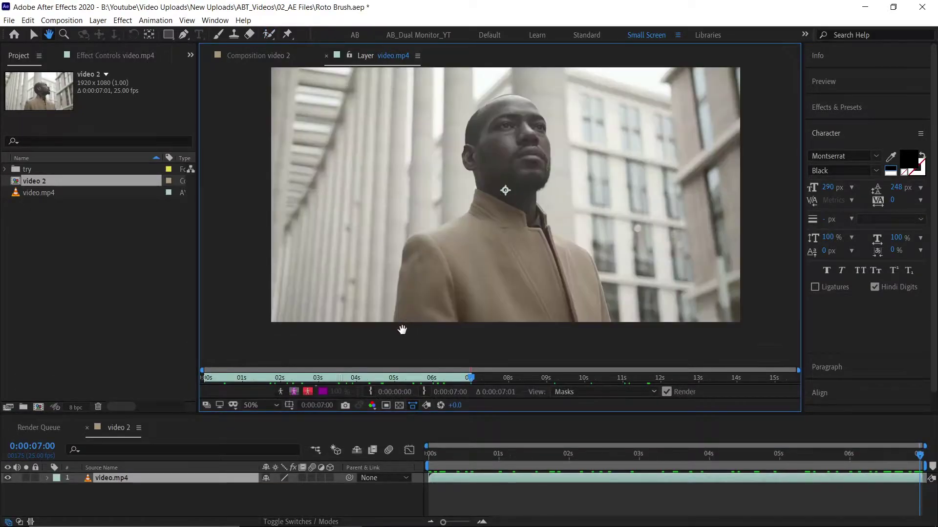
{"action": "key", "text": "alt+w"}
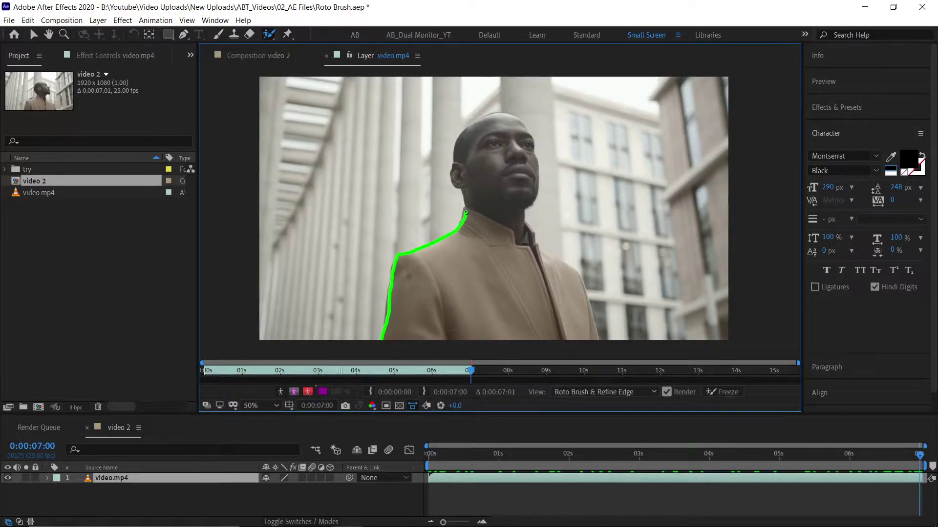
- Paint a foreground Roto Brush stroke up the neck, over the head, down the face and around the body
{"action": "left_click_drag", "start_coordinate": [461, 187], "coordinate": [451, 170]}
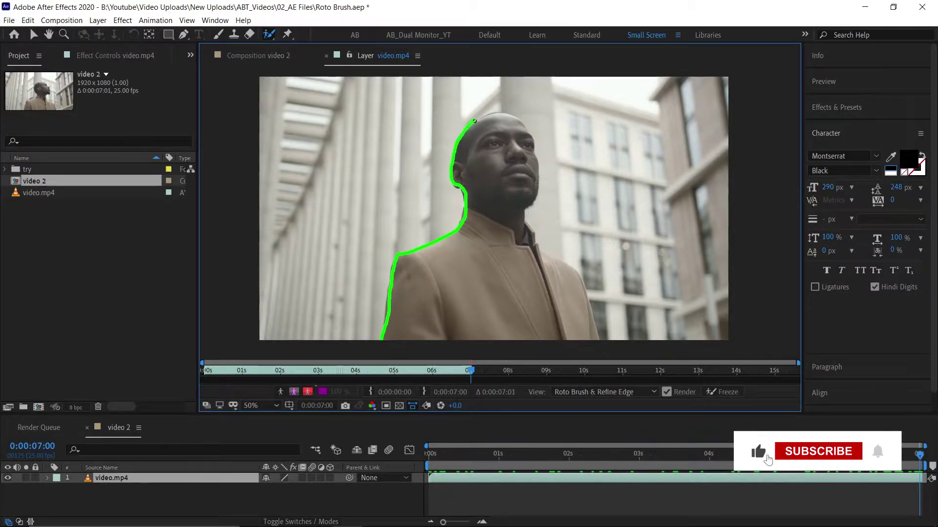
{"action": "left_click_drag", "start_coordinate": [500, 111], "coordinate": [517, 117]}
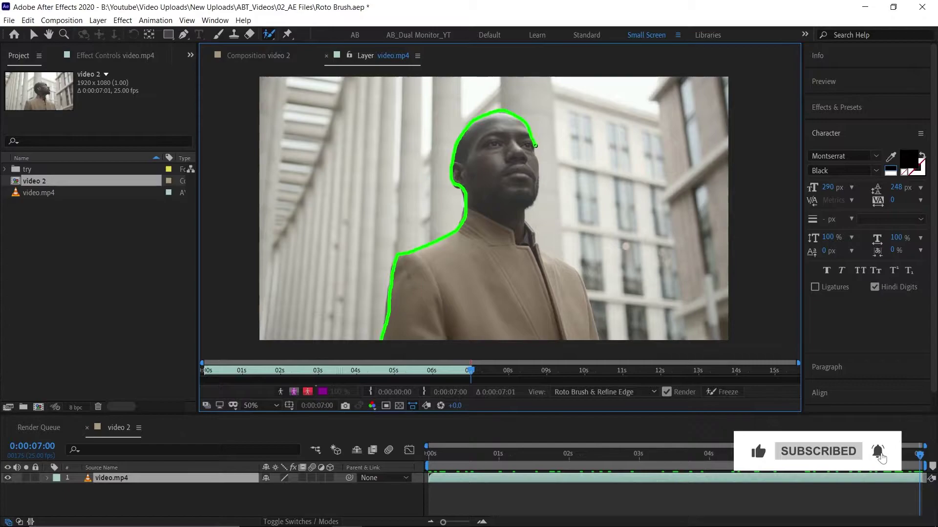
{"action": "left_click_drag", "start_coordinate": [535, 161], "coordinate": [539, 182]}
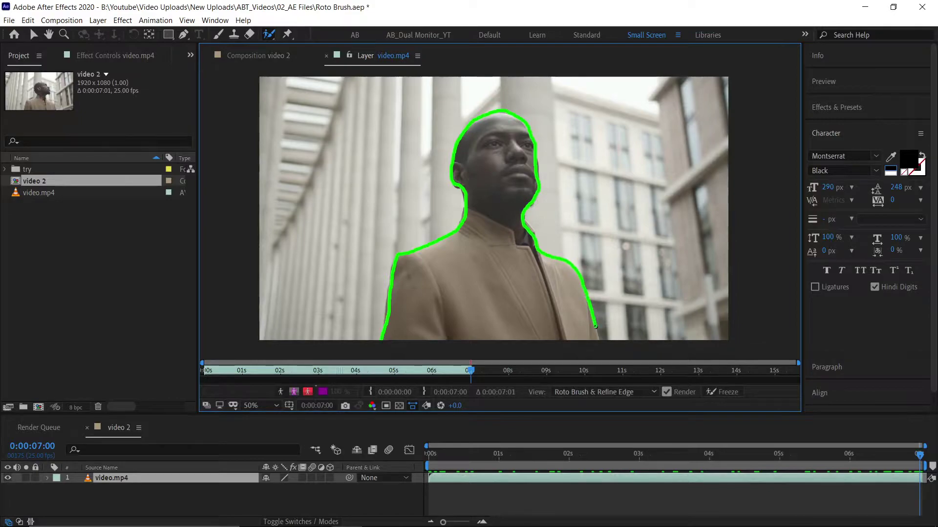
{"action": "left_click_drag", "start_coordinate": [599, 344], "coordinate": [599, 343]}
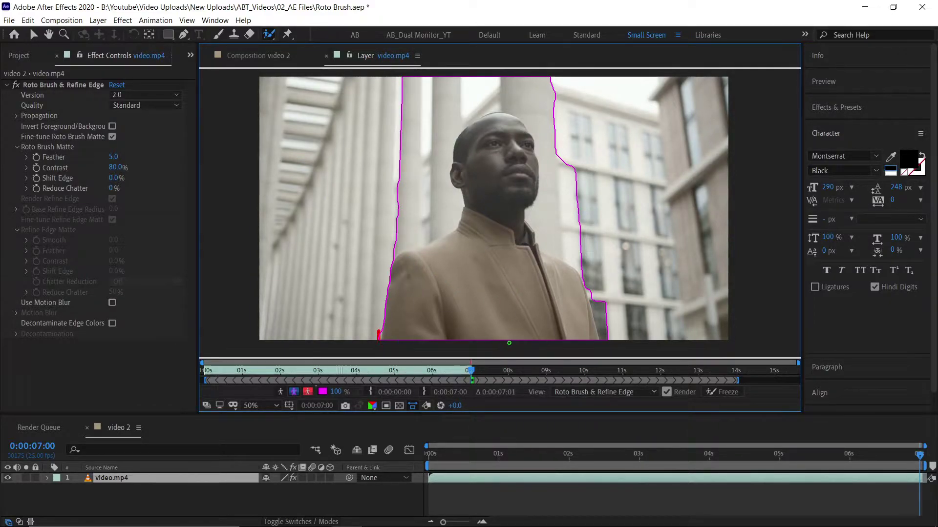
- Remove the lower-right background bulge and add the jacket edge back into the matte
{"action": "left_click_drag", "start_coordinate": [605, 336], "coordinate": [602, 305]}
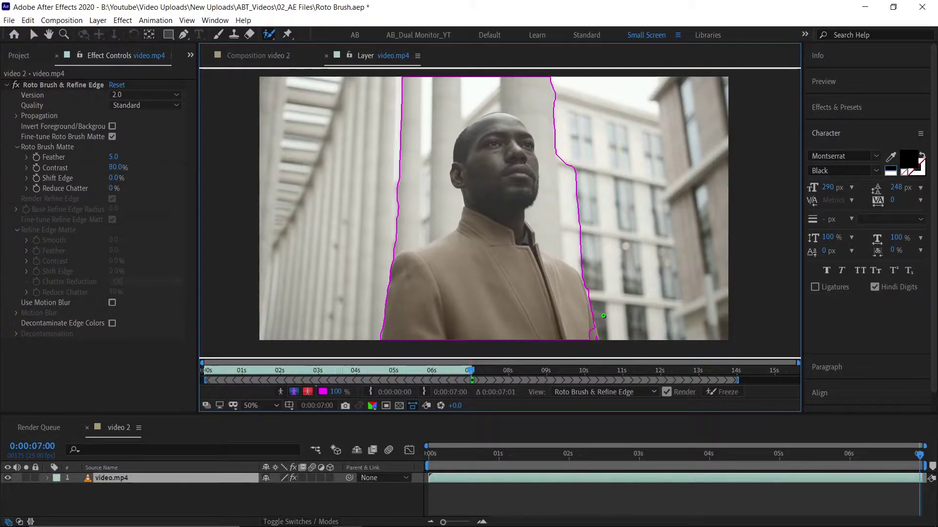
{"action": "scroll", "coordinate": [606, 338], "scroll_direction": "up", "scroll_amount": 3}
{"action": "left_click_drag", "start_coordinate": [610, 332], "coordinate": [591, 266]}
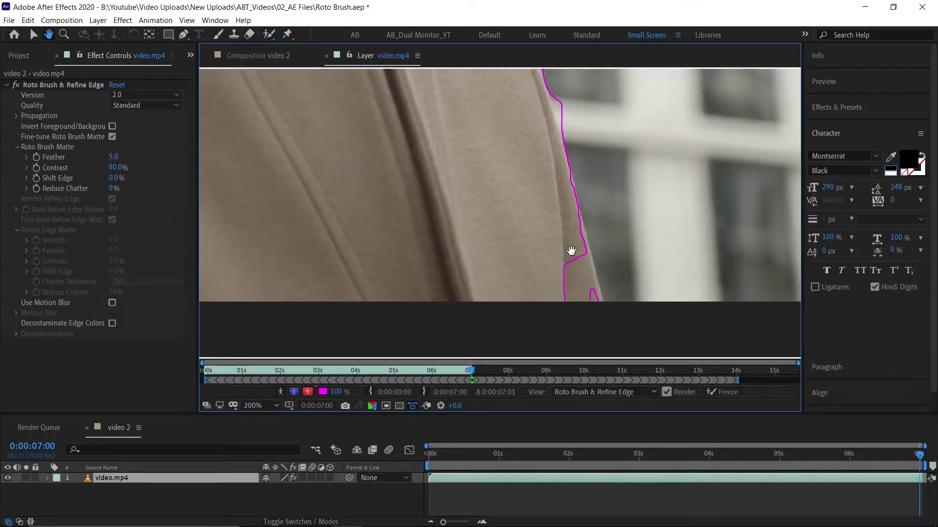
{"action": "left_click", "coordinate": [269, 34]}
{"action": "left_click_drag", "start_coordinate": [576, 226], "coordinate": [593, 298]}
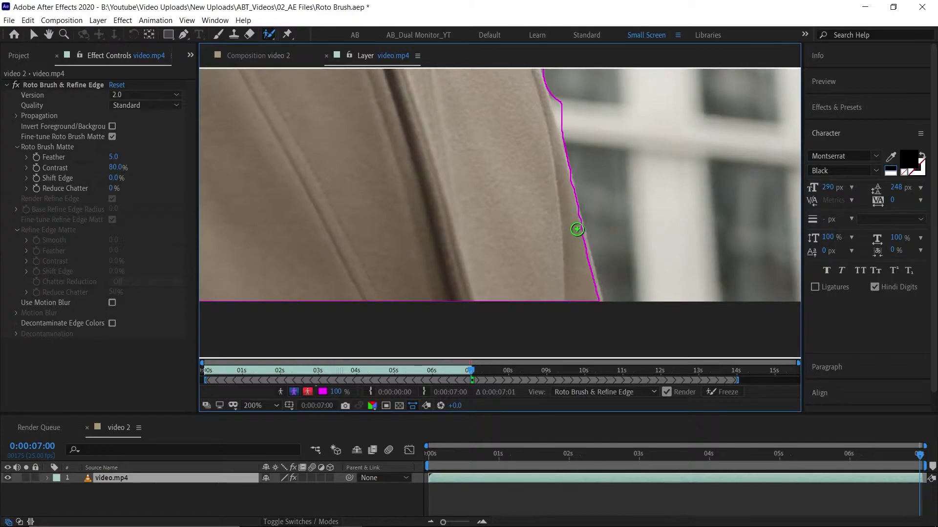
{"action": "left_click_drag", "start_coordinate": [577, 229], "coordinate": [595, 295]}
{"action": "left_click_drag", "start_coordinate": [579, 241], "coordinate": [597, 297]}
{"action": "scroll", "coordinate": [581, 262], "scroll_direction": "up", "scroll_amount": 3}
{"action": "left_click_drag", "start_coordinate": [565, 157], "coordinate": [577, 197]}
{"action": "left_click", "coordinate": [552, 142], "text": "alt"}
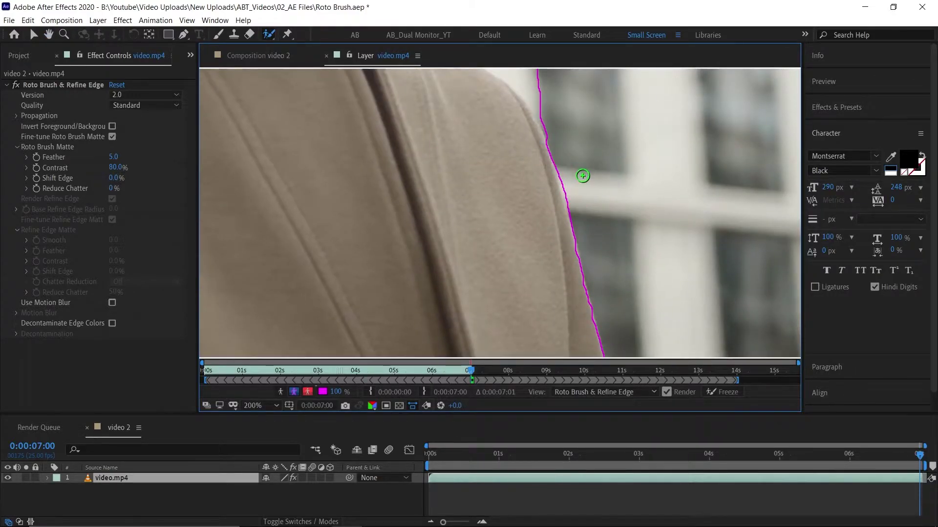
{"action": "scroll", "coordinate": [583, 176], "scroll_direction": "down", "scroll_amount": 2}
{"action": "left_click_drag", "start_coordinate": [517, 204], "coordinate": [590, 252]}
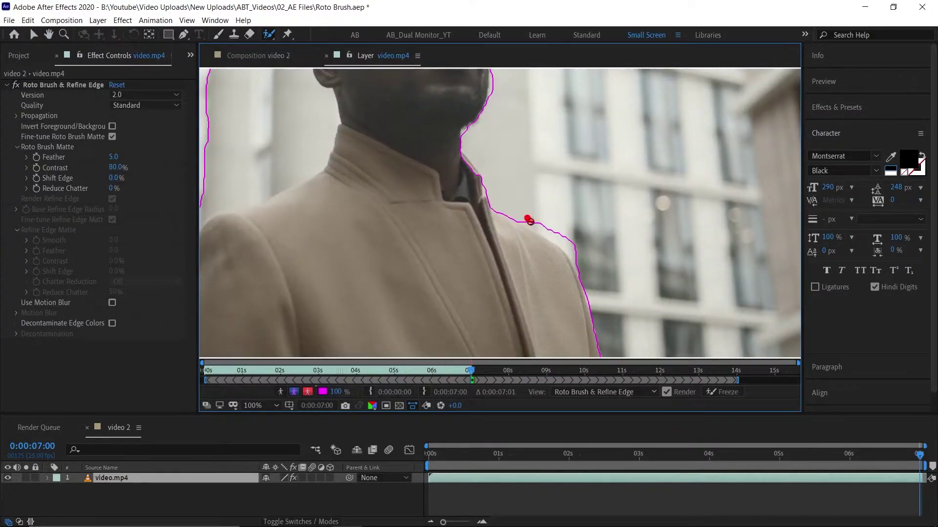
- Subtract stray background along the neck, chin, top of the head and head's left edge
{"action": "scroll", "coordinate": [494, 237], "scroll_direction": "up", "scroll_amount": 1}
{"action": "scroll", "coordinate": [494, 236], "scroll_direction": "up", "scroll_amount": 1}
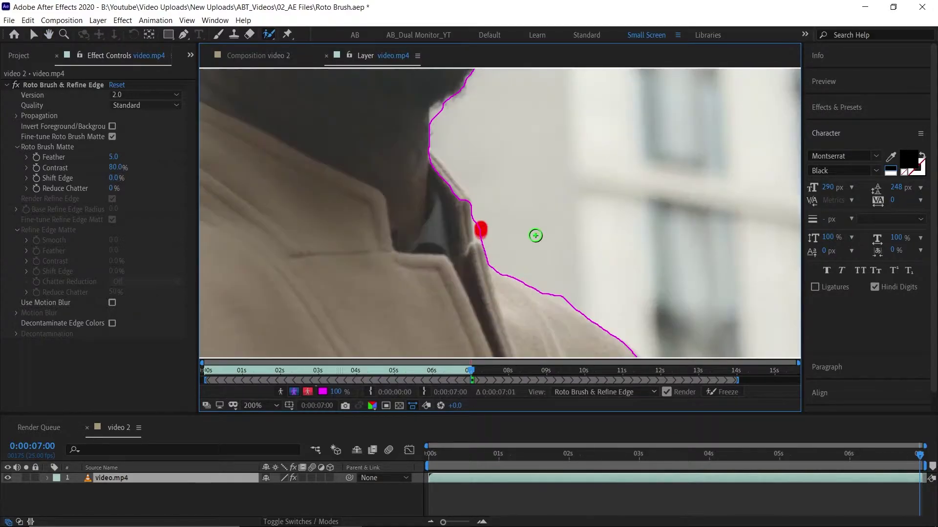
{"action": "scroll", "coordinate": [483, 215], "scroll_direction": "up", "scroll_amount": 1}
{"action": "left_click", "coordinate": [450, 209], "text": "alt"}
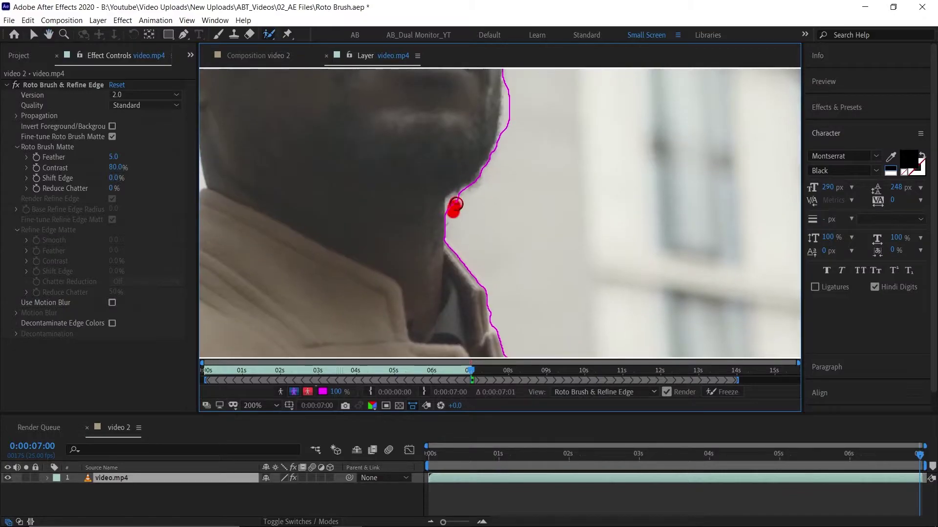
{"action": "scroll", "coordinate": [493, 219], "scroll_direction": "up", "scroll_amount": 3}
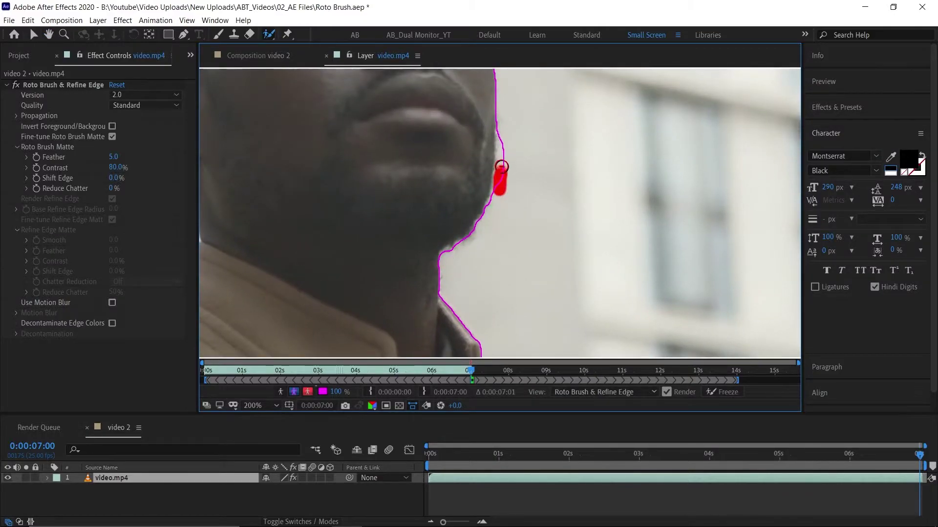
{"action": "left_click_drag", "start_coordinate": [502, 167], "coordinate": [501, 164]}
{"action": "scroll", "coordinate": [492, 258], "scroll_direction": "up", "scroll_amount": 3}
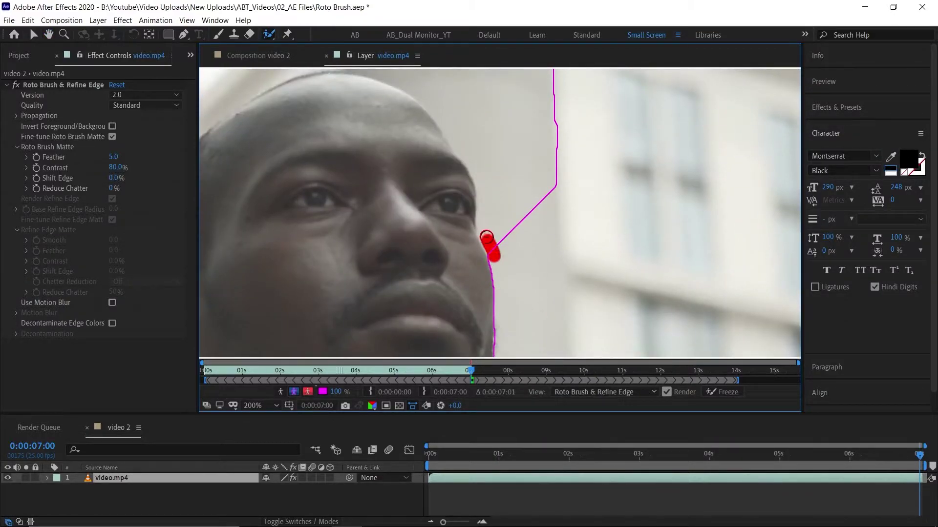
{"action": "scroll", "coordinate": [503, 287], "scroll_direction": "up", "scroll_amount": 3}
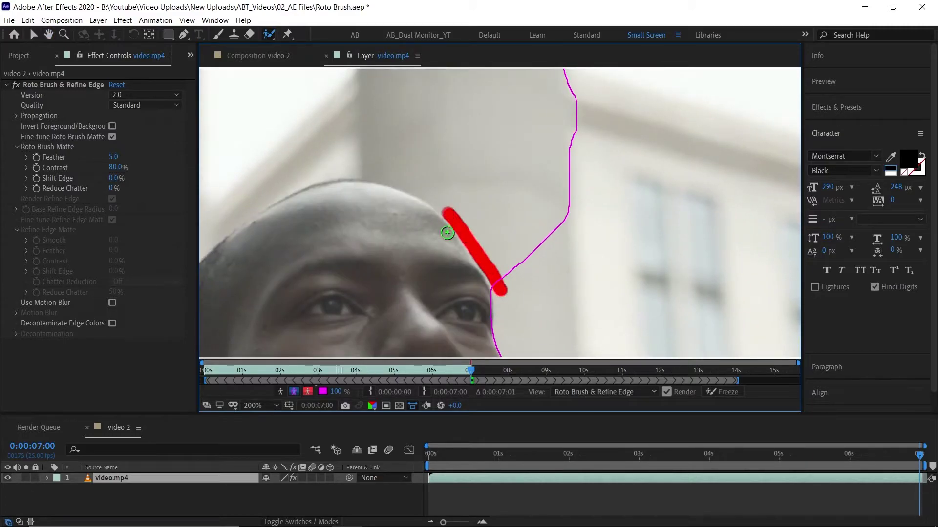
{"action": "mouse_move", "coordinate": [542, 227]}
{"action": "left_mouse_down"}
{"action": "mouse_move", "coordinate": [439, 188]}
{"action": "mouse_move", "coordinate": [566, 189]}
{"action": "left_mouse_up"}
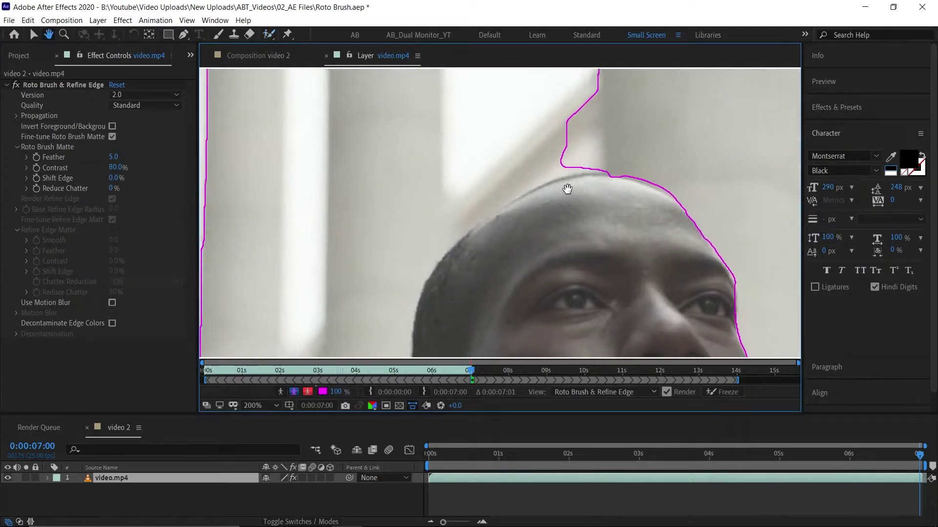
{"action": "left_click_drag", "start_coordinate": [599, 142], "coordinate": [433, 261]}
{"action": "scroll", "coordinate": [488, 173], "scroll_direction": "down", "scroll_amount": 3}
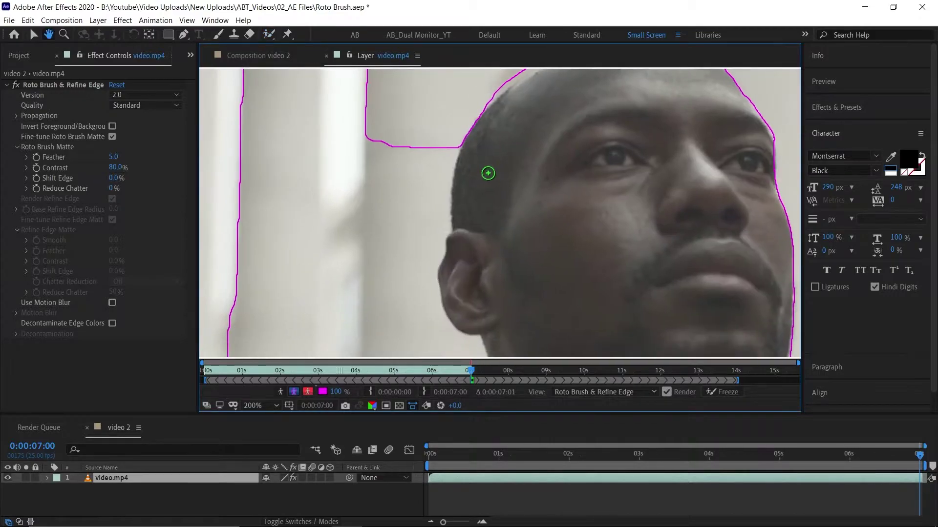
{"action": "mouse_move", "coordinate": [452, 141]}
{"action": "left_mouse_down"}
{"action": "mouse_move", "coordinate": [444, 190]}
{"action": "mouse_move", "coordinate": [428, 181]}
{"action": "mouse_move", "coordinate": [468, 203]}
{"action": "left_mouse_up"}
- Trim background off the shoulder edge out to the frame edge
{"action": "scroll", "coordinate": [435, 308], "scroll_direction": "down", "scroll_amount": 3}
{"action": "scroll", "coordinate": [532, 140], "scroll_direction": "down", "scroll_amount": 3}
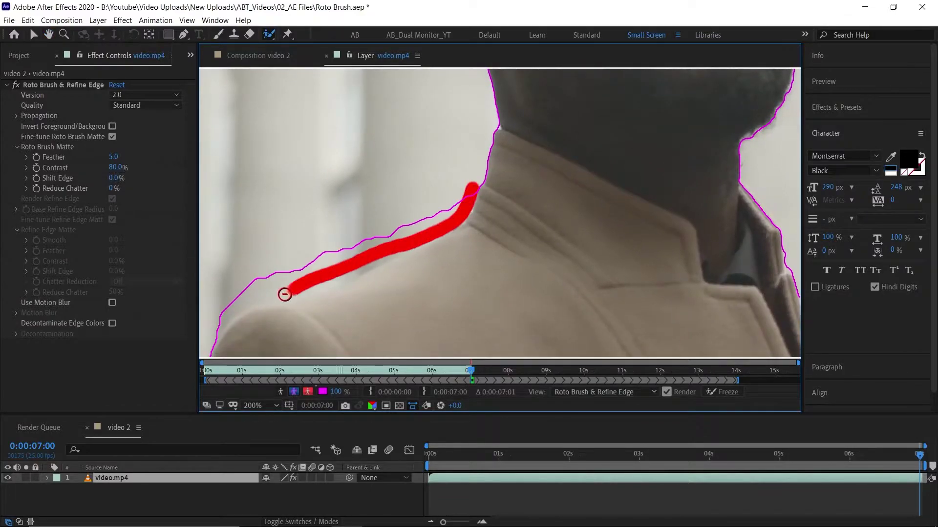
{"action": "left_click_drag", "start_coordinate": [422, 239], "coordinate": [210, 315]}
{"action": "left_click_drag", "start_coordinate": [272, 295], "coordinate": [417, 203]}
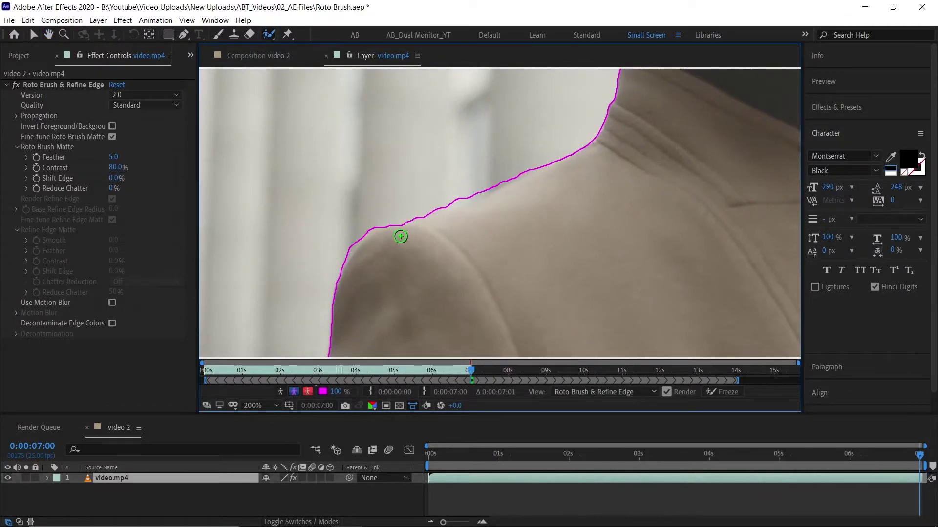
- Clean up the matte around the ear, top of the head and beside the neck
{"action": "left_click_drag", "start_coordinate": [477, 176], "coordinate": [560, 252]}
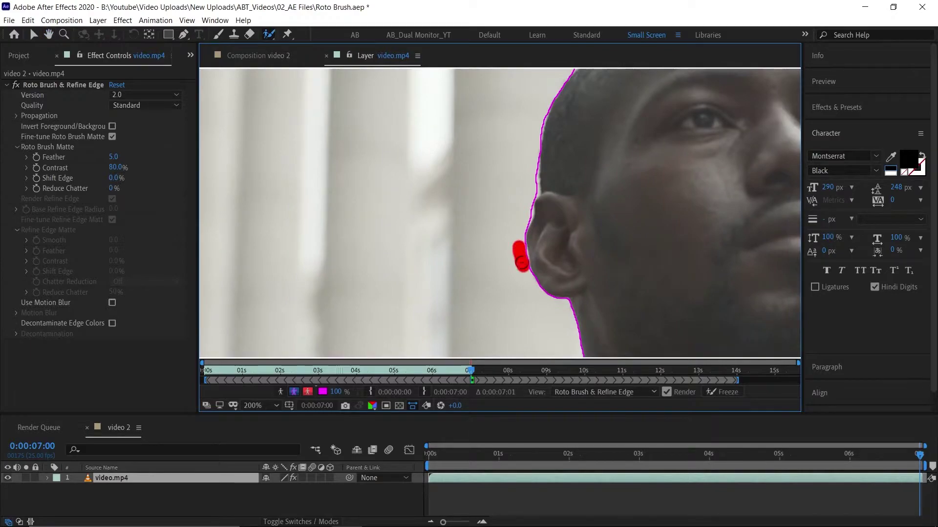
{"action": "scroll", "coordinate": [527, 218], "scroll_direction": "up", "scroll_amount": 3}
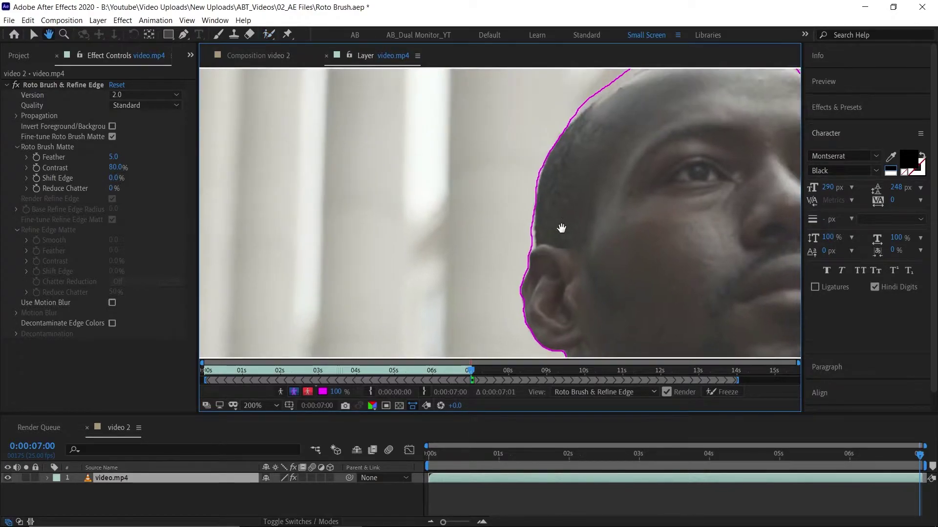
{"action": "left_click_drag", "start_coordinate": [526, 256], "coordinate": [525, 256]}
{"action": "scroll", "coordinate": [513, 219], "scroll_direction": "up", "scroll_amount": 2}
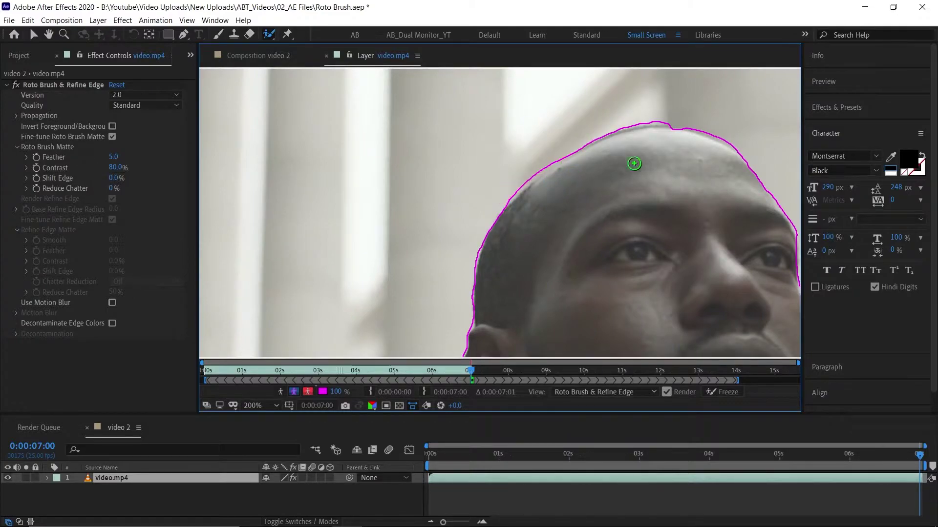
{"action": "scroll", "coordinate": [527, 142], "scroll_direction": "right", "scroll_amount": 5}
{"action": "scroll", "coordinate": [571, 153], "scroll_direction": "down", "scroll_amount": 3}
{"action": "left_click_drag", "start_coordinate": [555, 162], "coordinate": [580, 182]}
{"action": "scroll", "coordinate": [573, 126], "scroll_direction": "down", "scroll_amount": 3}
{"action": "scroll", "coordinate": [523, 222], "scroll_direction": "down", "scroll_amount": 2}
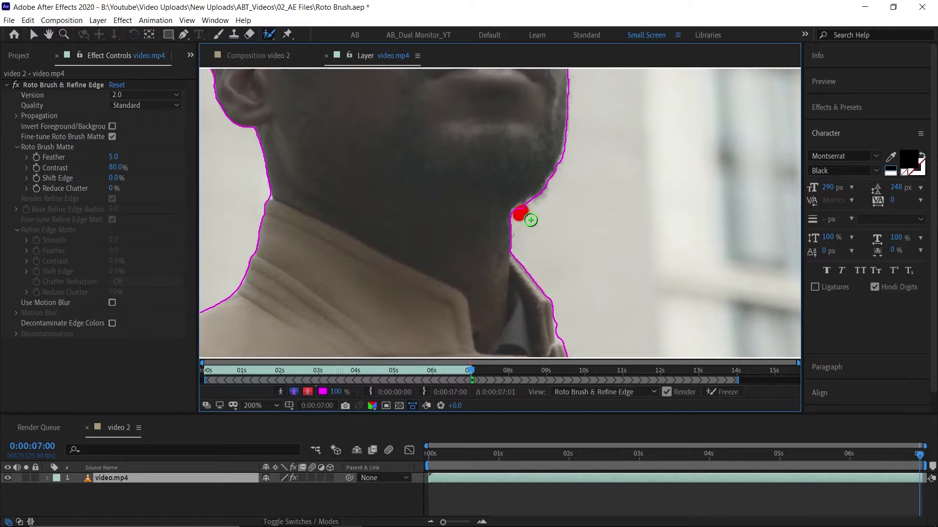
{"action": "left_click_drag", "start_coordinate": [530, 219], "coordinate": [530, 220]}
{"action": "scroll", "coordinate": [522, 210], "scroll_direction": "down", "scroll_amount": 3}
{"action": "scroll", "coordinate": [518, 205], "scroll_direction": "up", "scroll_amount": 2}
{"action": "scroll", "coordinate": [515, 203], "scroll_direction": "up", "scroll_amount": 3}
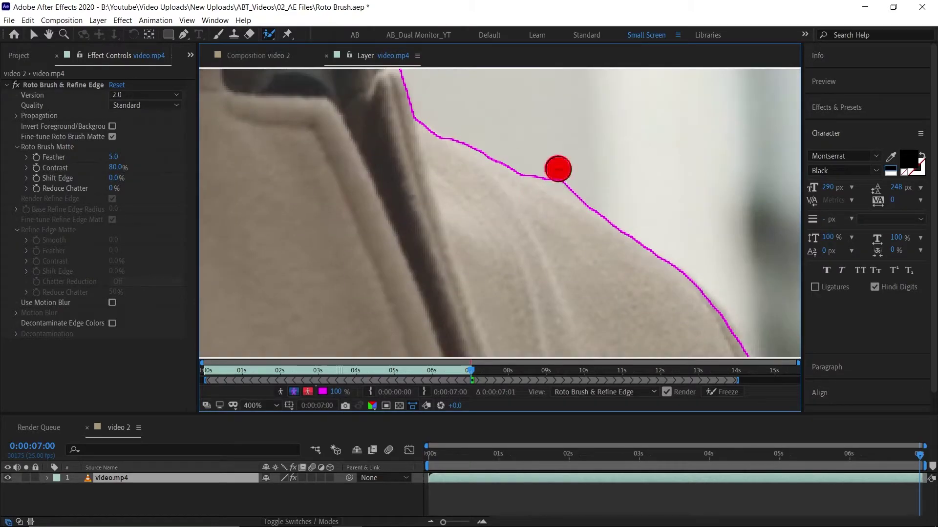
{"action": "scroll", "coordinate": [624, 200], "scroll_direction": "down", "scroll_amount": 1}
{"action": "scroll", "coordinate": [624, 201], "scroll_direction": "down", "scroll_amount": 1}
{"action": "scroll", "coordinate": [624, 201], "scroll_direction": "down", "scroll_amount": 1}
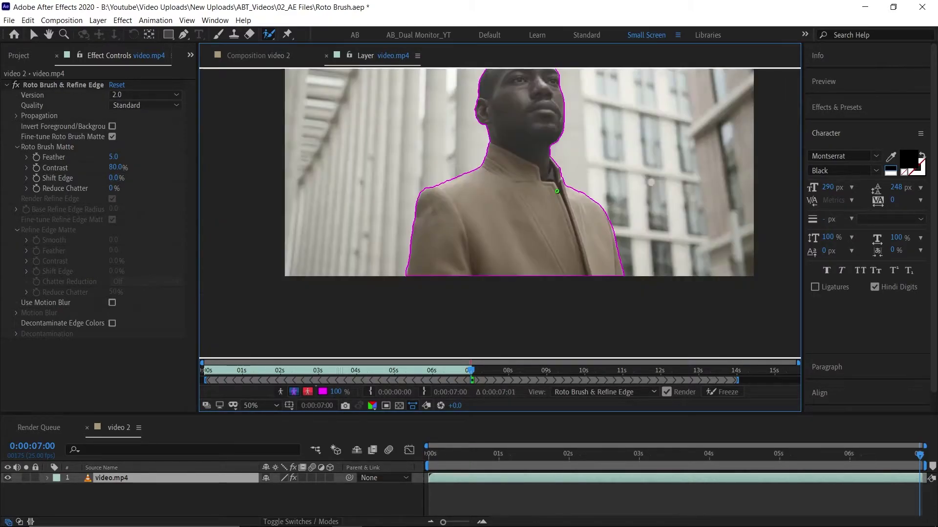
{"action": "scroll", "coordinate": [562, 192], "scroll_direction": "up", "scroll_amount": 1}
{"action": "scroll", "coordinate": [565, 192], "scroll_direction": "up", "scroll_amount": 1}
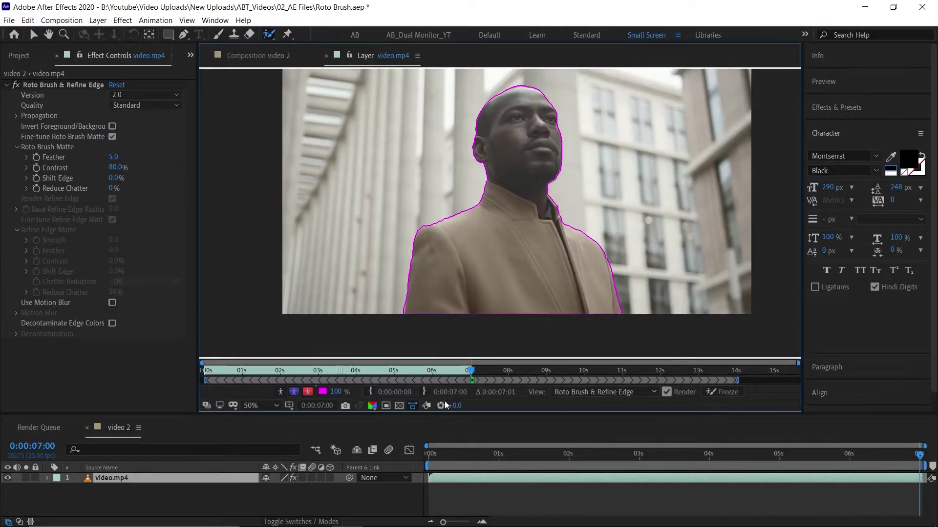
- Fit the Layer viewer and freeze the Roto Brush propagation across all 178 frames
{"action": "left_click", "coordinate": [265, 401]}
{"action": "left_click", "coordinate": [275, 183]}
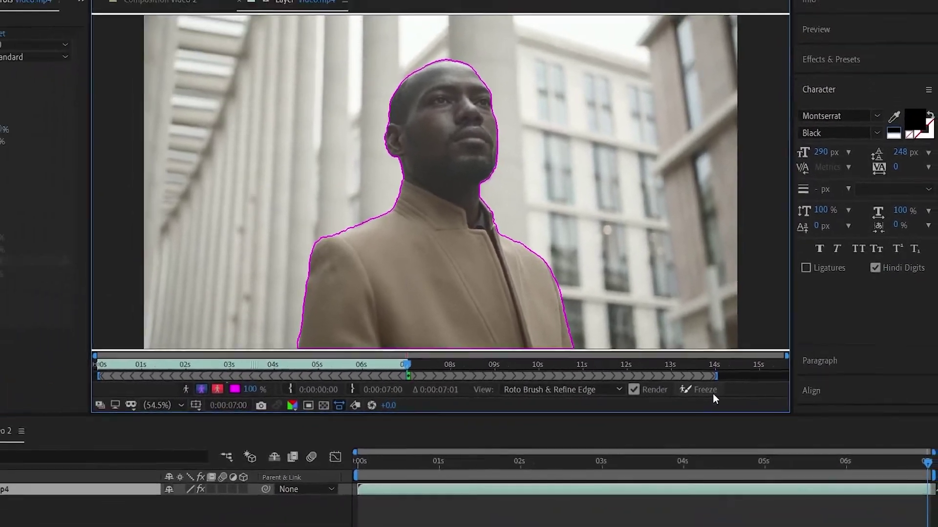
{"action": "left_click", "coordinate": [723, 393]}
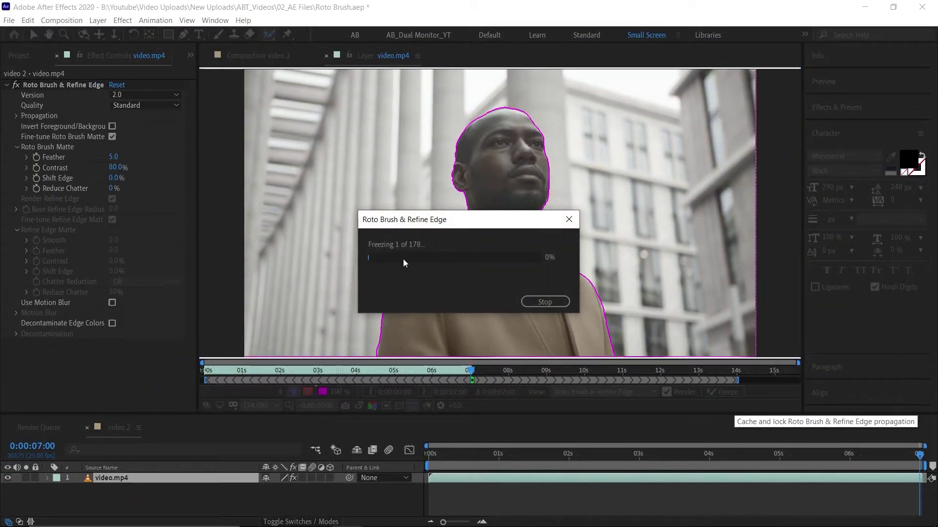
{"action": "left_click_drag", "start_coordinate": [420, 219], "coordinate": [161, 143]}
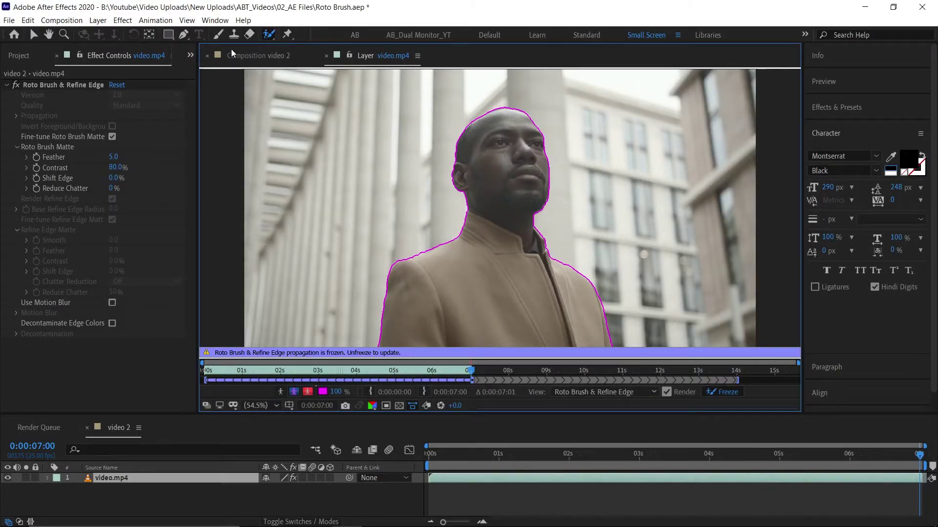
- Preview the cut-out man in the Composition panel at 50% zoom
{"action": "left_click", "coordinate": [243, 59]}
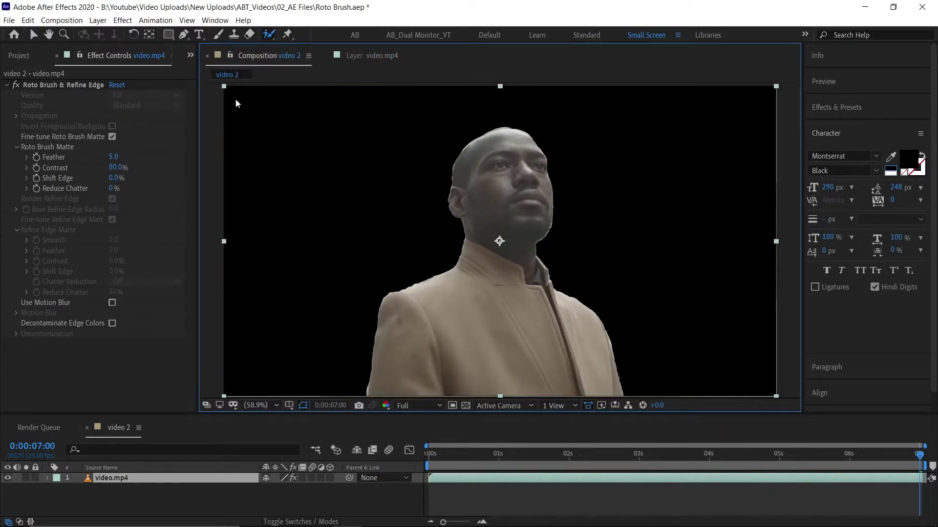
{"action": "key", "text": "comma"}
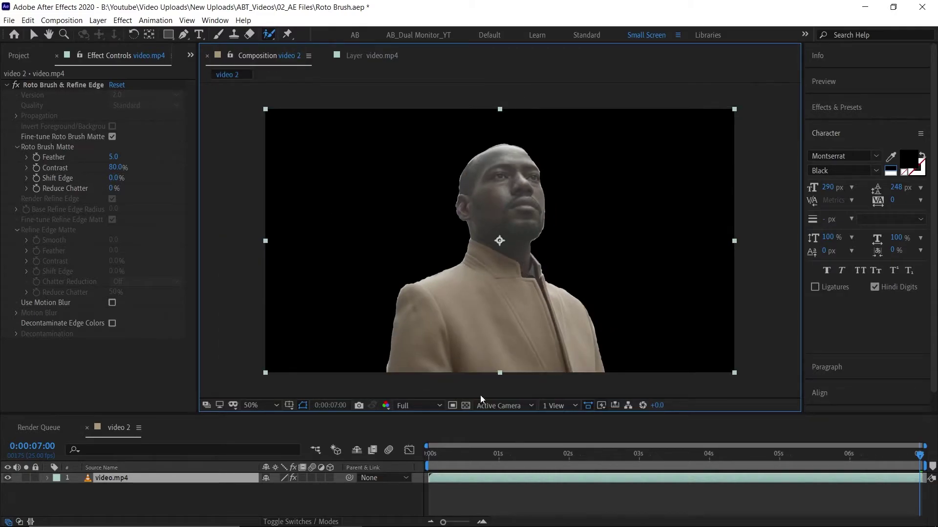
{"action": "left_click_drag", "start_coordinate": [435, 459], "coordinate": [873, 438]}
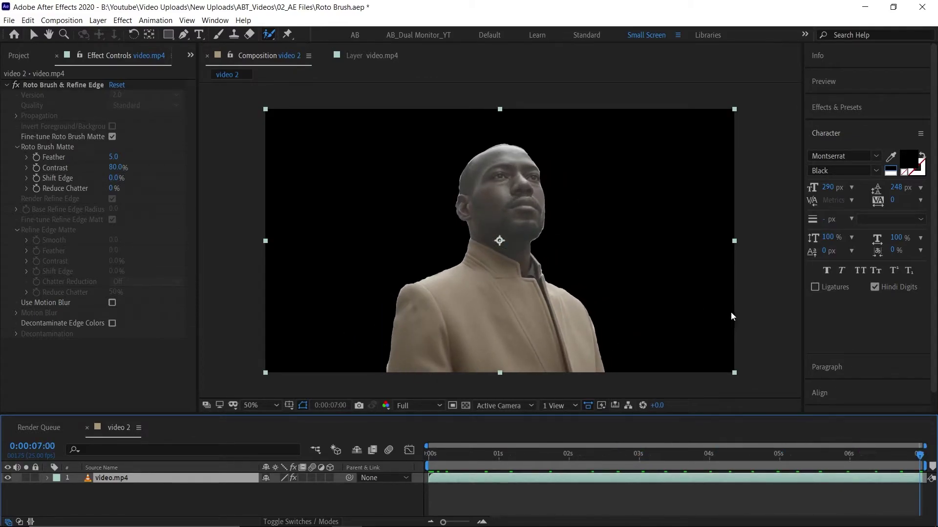
- Set the matte to Feather 19.5, Contrast 70.6%, Shift Edge -61.0%, Reduce Chatter 100%
{"action": "left_click_drag", "start_coordinate": [114, 157], "coordinate": [131, 157]}
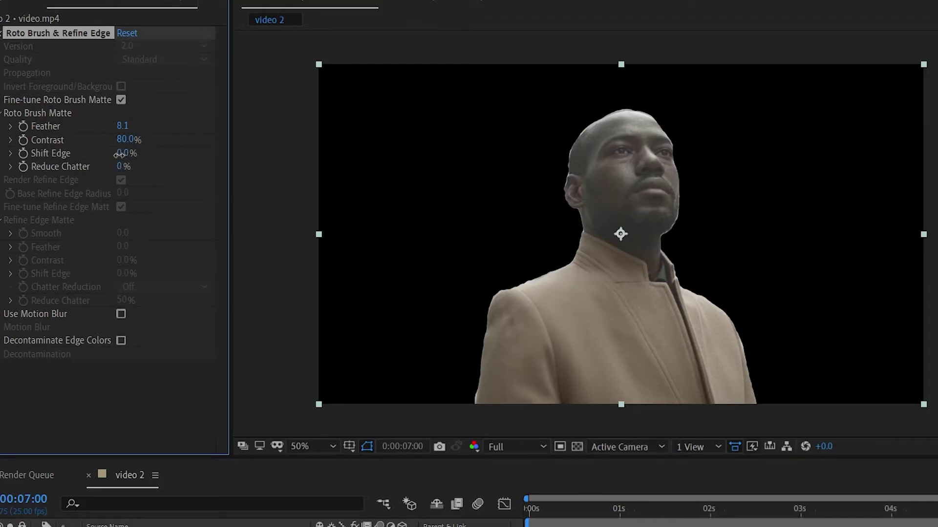
{"action": "left_click_drag", "start_coordinate": [148, 148], "coordinate": [158, 148]}
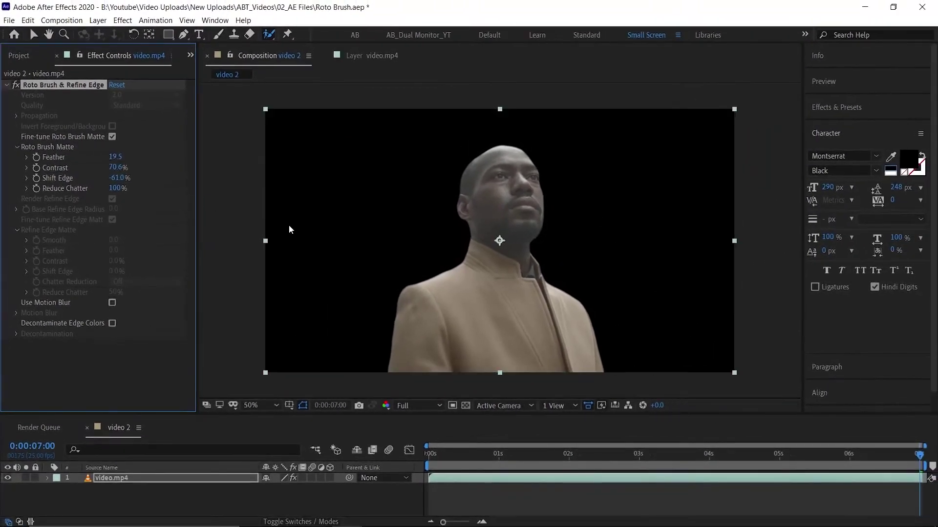
{"action": "left_click", "coordinate": [146, 498]}
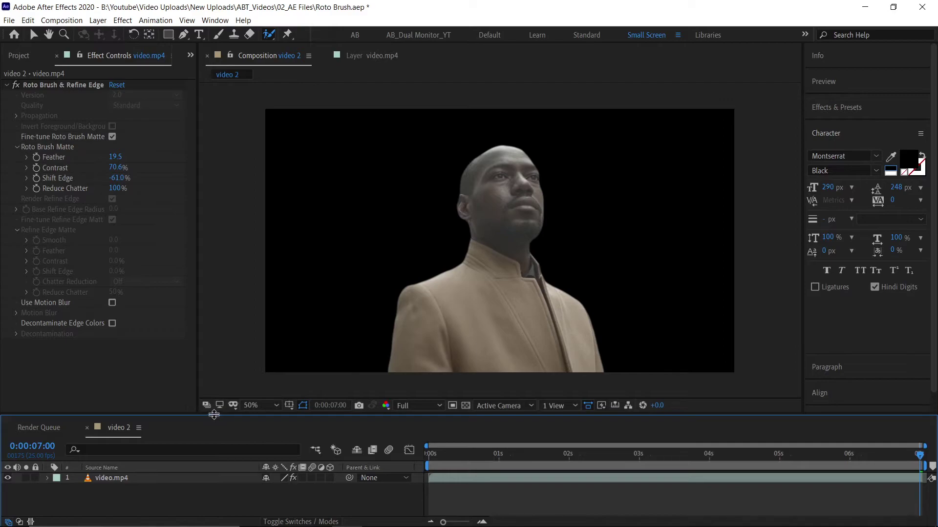
- Duplicate the video.mp4 layer and delete Roto Brush & Refine Edge from the lower copy
{"action": "left_click_drag", "start_coordinate": [215, 413], "coordinate": [214, 367]}
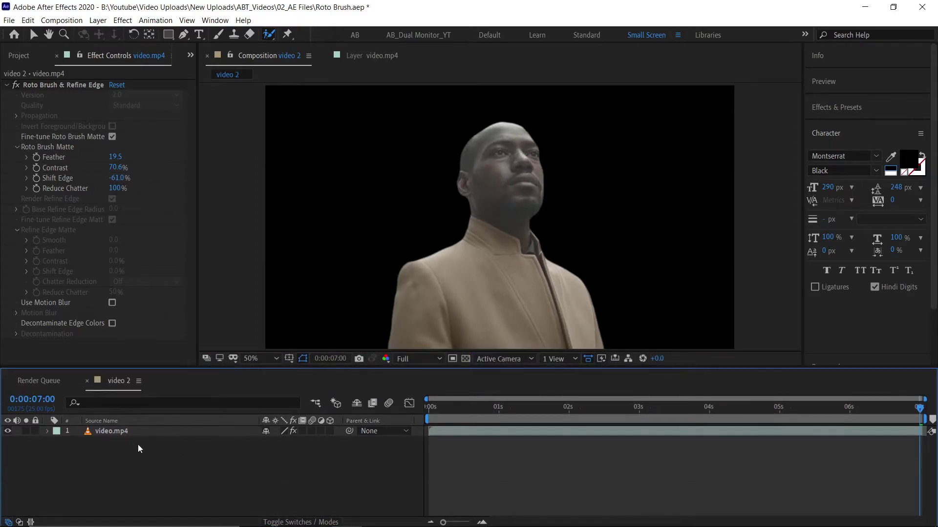
{"action": "left_click", "coordinate": [150, 432]}
{"action": "left_click", "coordinate": [282, 466]}
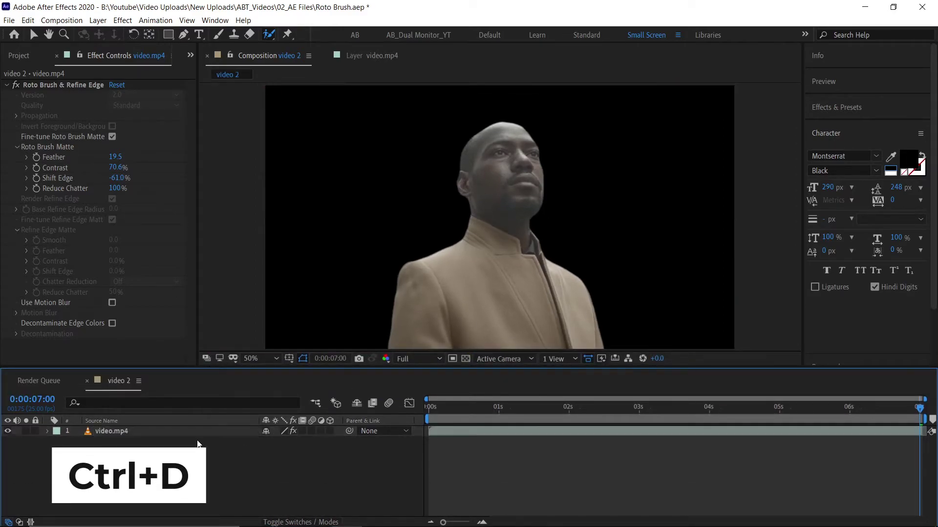
{"action": "left_click", "coordinate": [193, 433]}
{"action": "key", "text": "ctrl+d"}
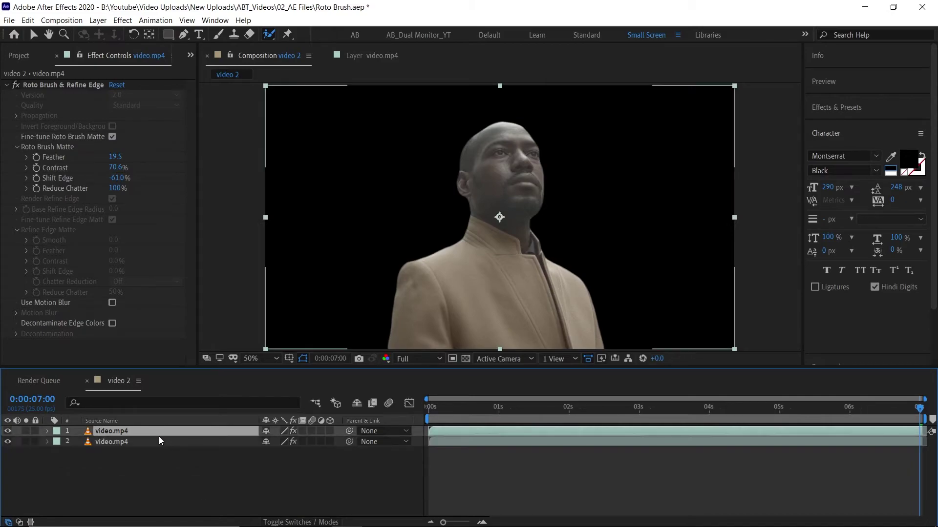
{"action": "left_click", "coordinate": [141, 442]}
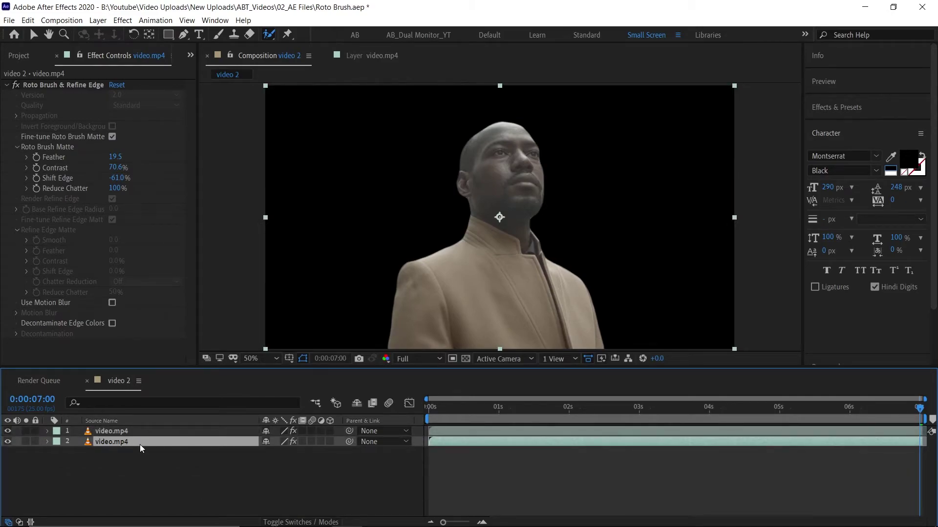
{"action": "left_click", "coordinate": [80, 85]}
{"action": "key", "text": "Delete"}
{"action": "left_click", "coordinate": [546, 469]}
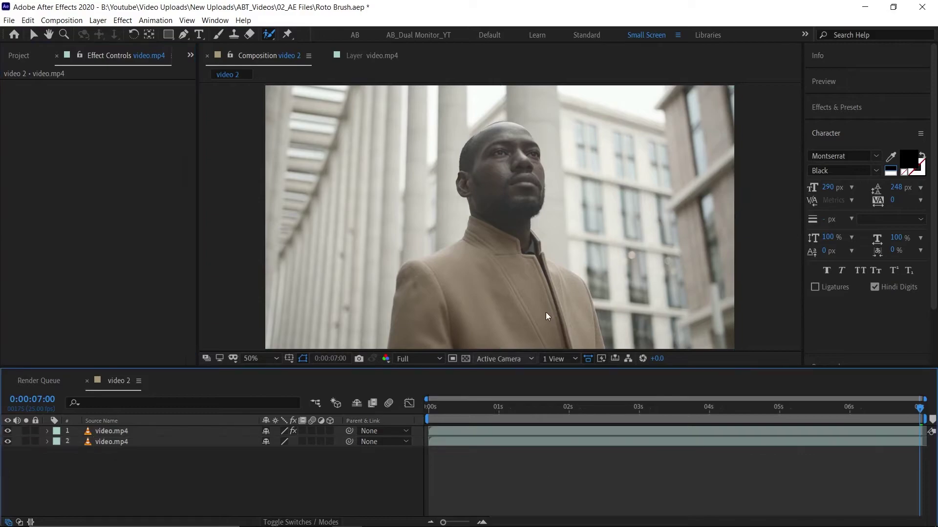
- Create a black 'Roto' text layer and move it to the upper right beside the man's head
{"action": "left_click", "coordinate": [199, 34]}
{"action": "left_click", "coordinate": [371, 217]}
{"action": "type", "text": "R"}
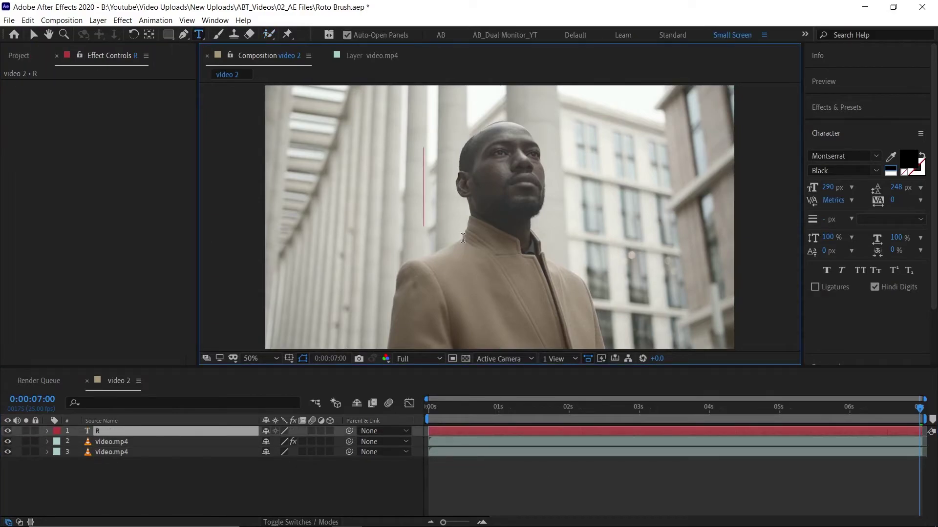
{"action": "type", "text": "oto"}
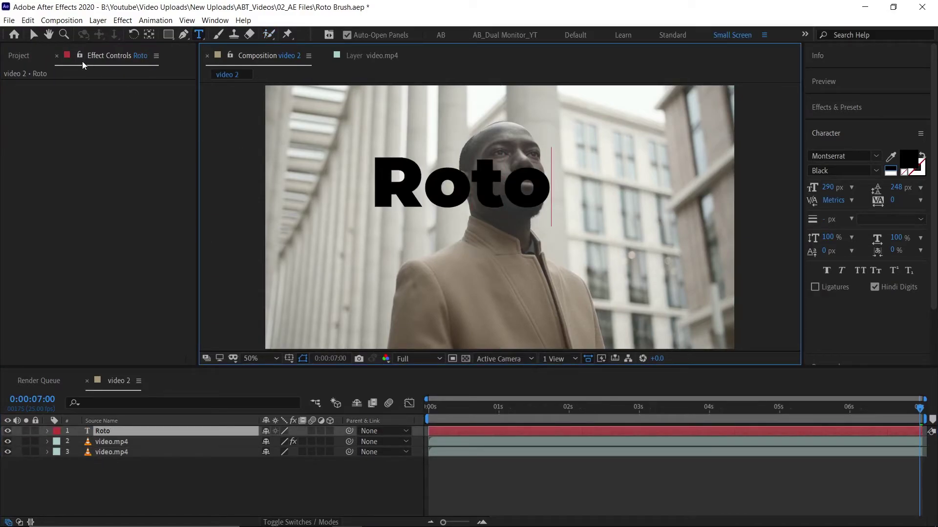
{"action": "left_click", "coordinate": [33, 36]}
{"action": "left_click_drag", "start_coordinate": [417, 201], "coordinate": [573, 162]}
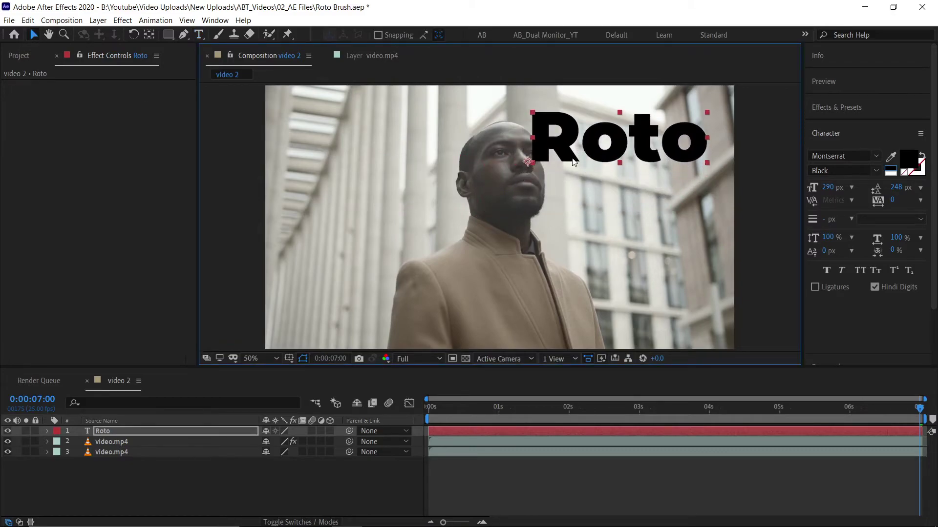
- Send the Roto layer below the cut-out, enlarge it to 679 px and centre it behind the head
{"action": "key", "text": "ctrl+bracketleft"}
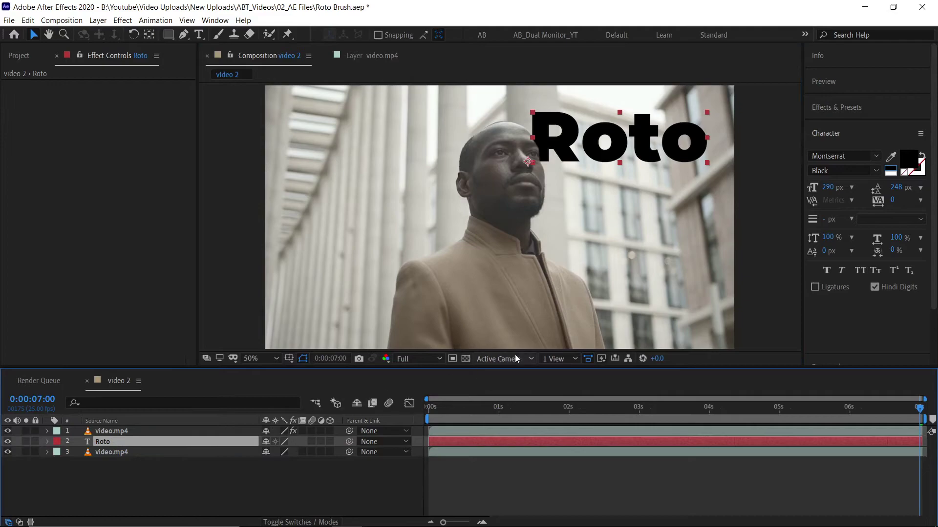
{"action": "left_click_drag", "start_coordinate": [565, 146], "coordinate": [451, 192]}
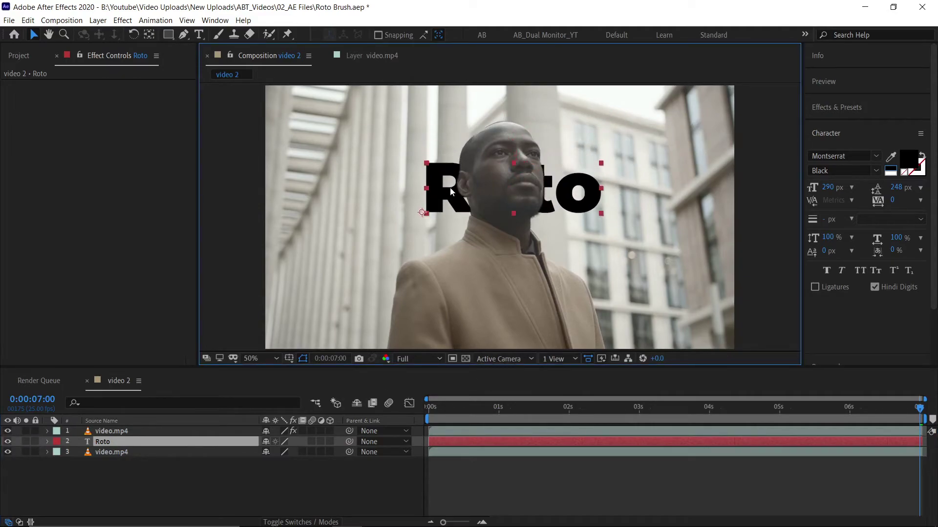
{"action": "mouse_move", "coordinate": [820, 188]}
{"action": "left_mouse_down"}
{"action": "mouse_move", "coordinate": [710, 173]}
{"action": "mouse_move", "coordinate": [643, 192]}
{"action": "left_mouse_up"}
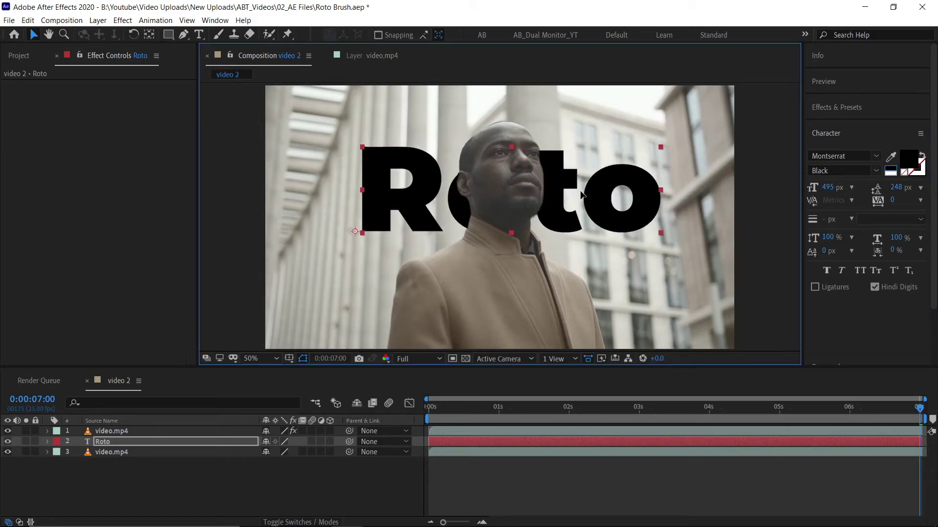
{"action": "left_click_drag", "start_coordinate": [828, 187], "coordinate": [914, 183]}
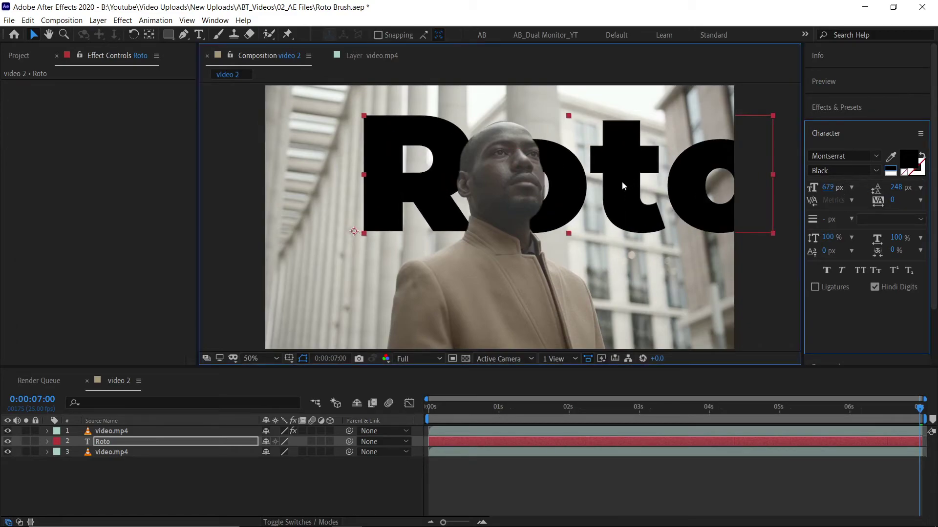
{"action": "left_click_drag", "start_coordinate": [622, 184], "coordinate": [570, 210]}
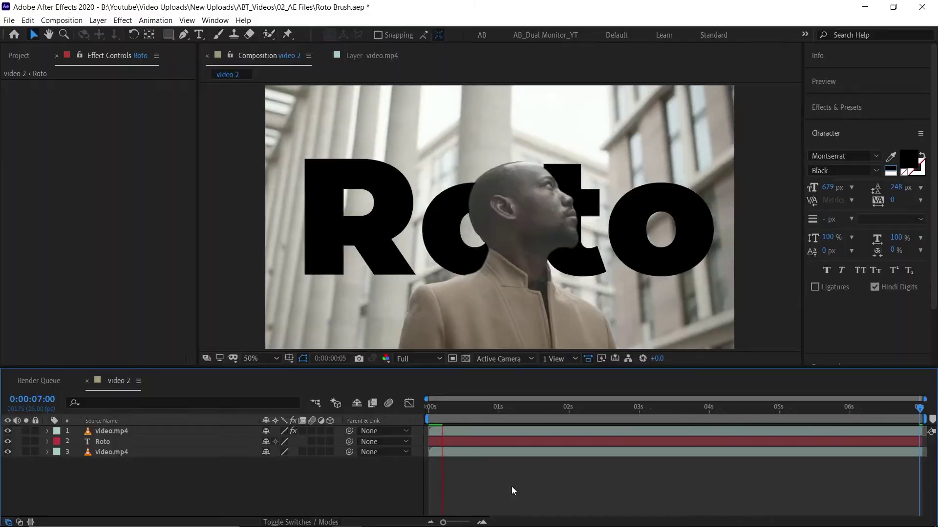